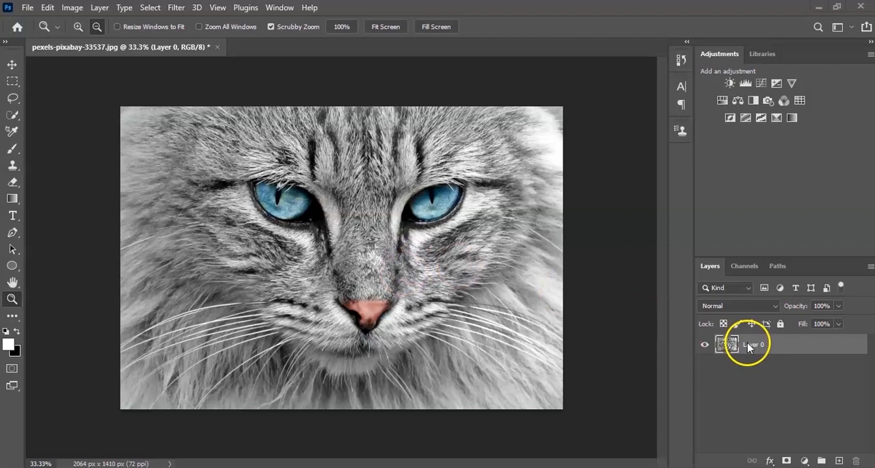
Step: Invert the colors of Layer 0 with the Invert image adjustment
{"action": "left_click", "coordinate": [766, 348]}
{"action": "left_click", "coordinate": [77, 10]}
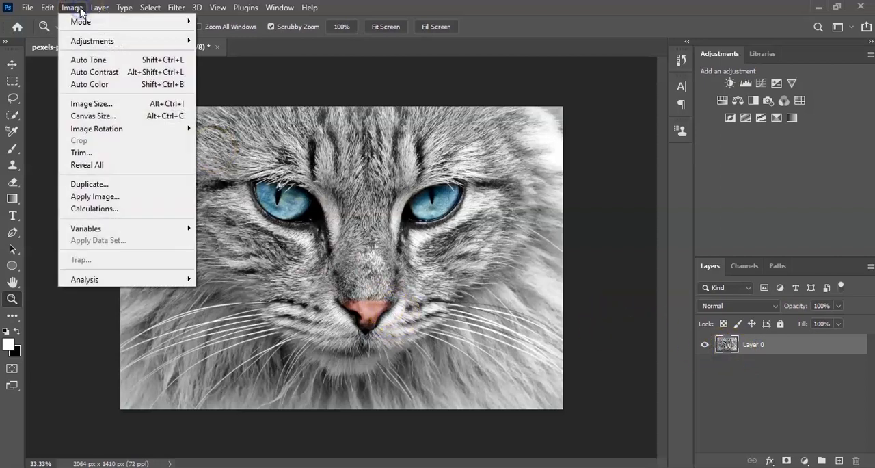
{"action": "mouse_move", "coordinate": [81, 47]}
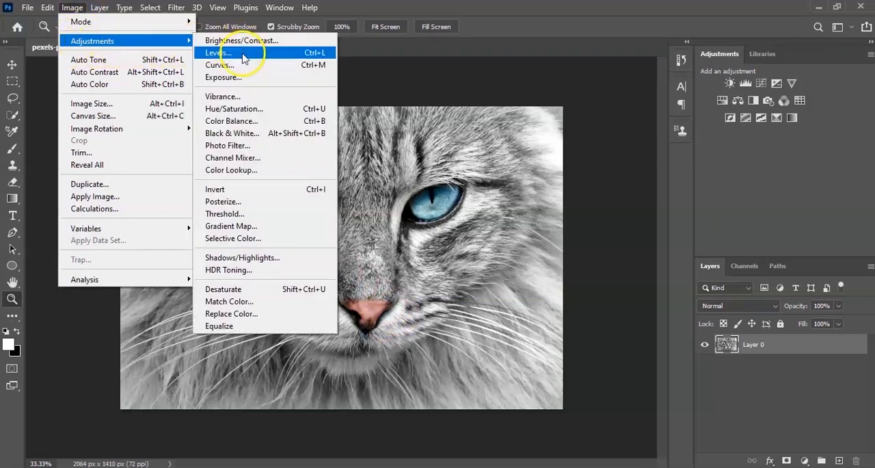
{"action": "left_click", "coordinate": [251, 189]}
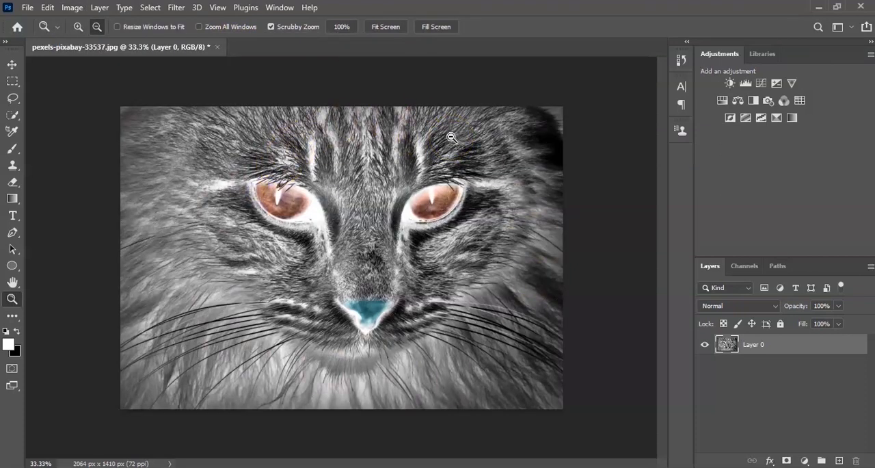
Step: Toggle the color inversion of Layer 0 back and forth five times, finishing on the original colors
{"action": "key", "text": "ctrl+i"}
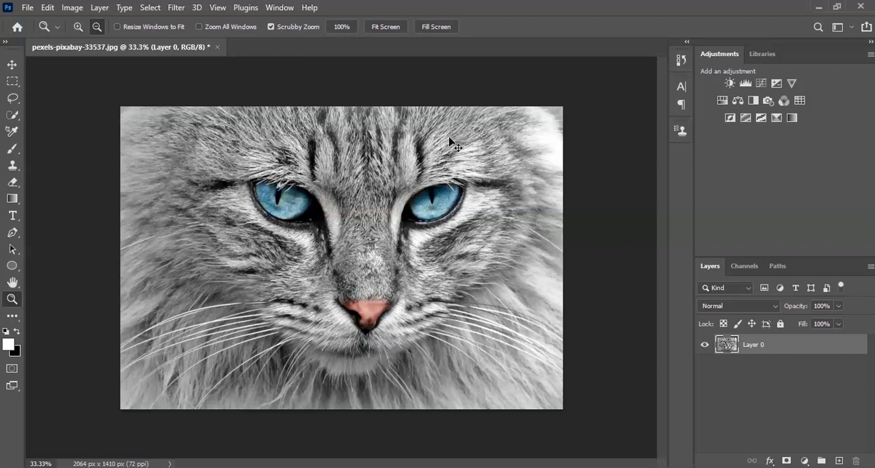
{"action": "key", "text": "ctrl+i"}
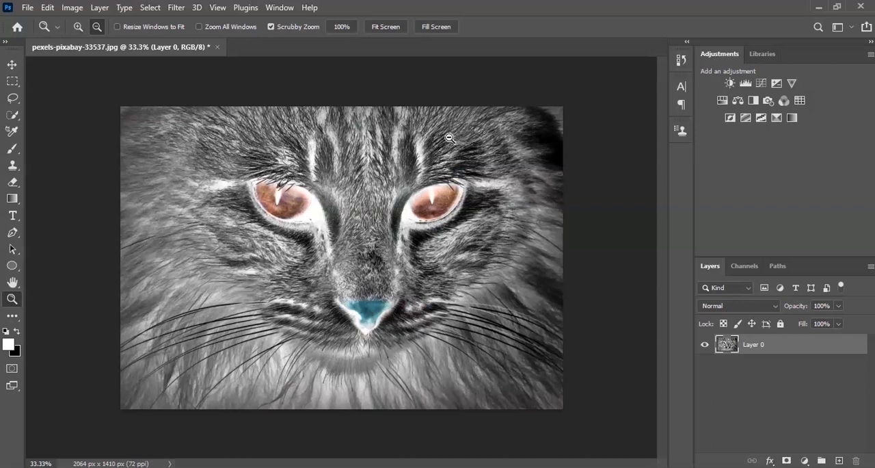
{"action": "key", "text": "ctrl+i"}
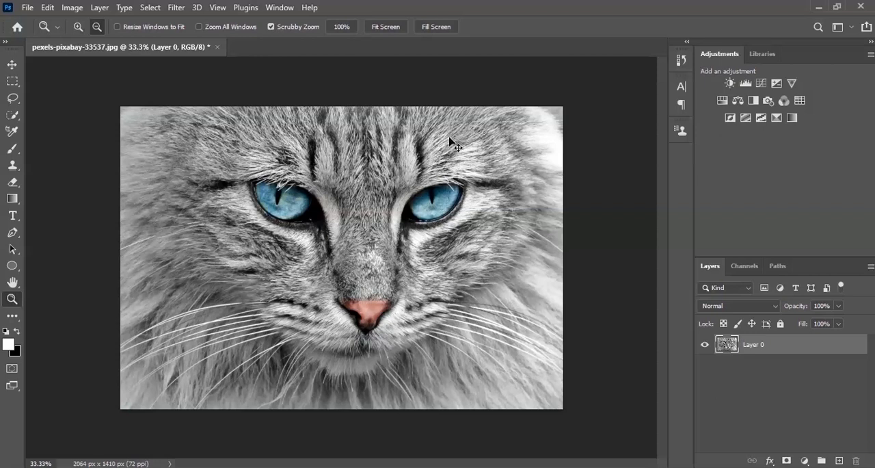
{"action": "key", "text": "ctrl+i"}
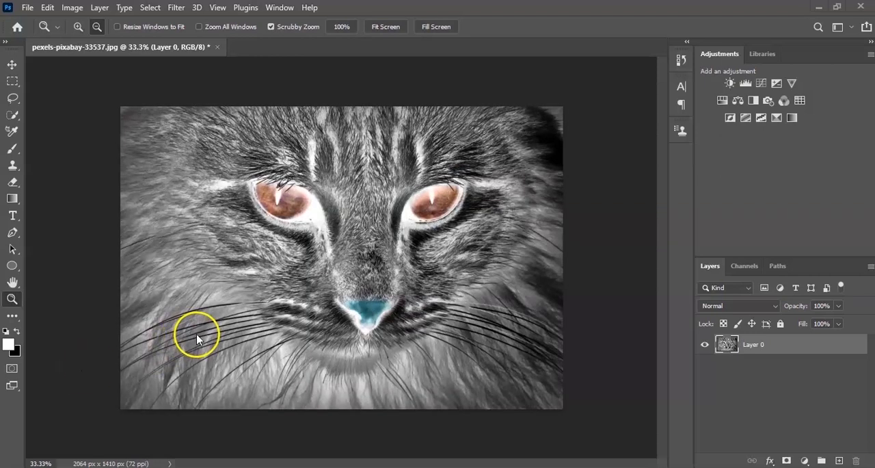
{"action": "key", "text": "ctrl+i"}
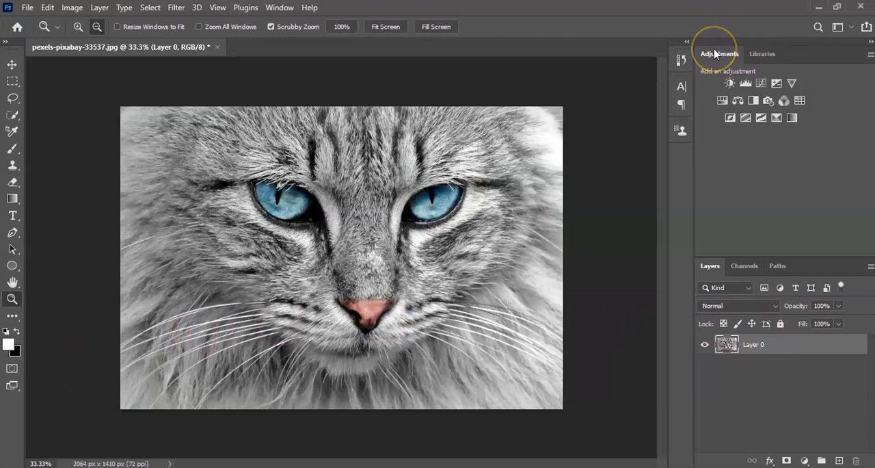
Step: Try an Invert adjustment layer above Layer 0, and delete it again
{"action": "left_click", "coordinate": [730, 118]}
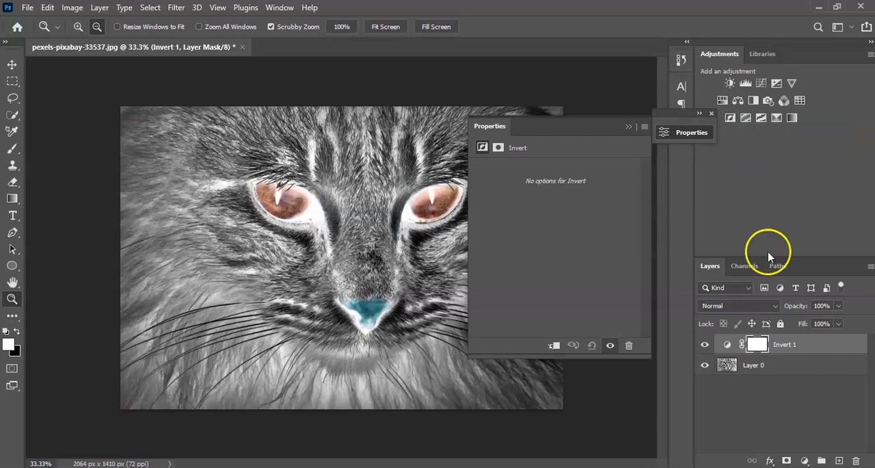
{"action": "left_click", "coordinate": [786, 346]}
{"action": "left_click", "coordinate": [755, 348]}
{"action": "key", "text": "Delete"}
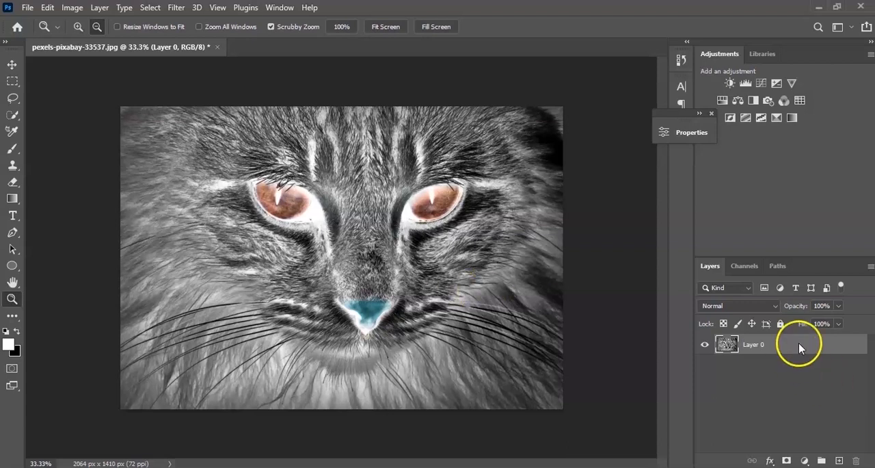
Step: Switch Layer 0 repeatedly between inverted and original colors to compare the eyes and nose, ending on the original colors
{"action": "key", "text": "ctrl+i"}
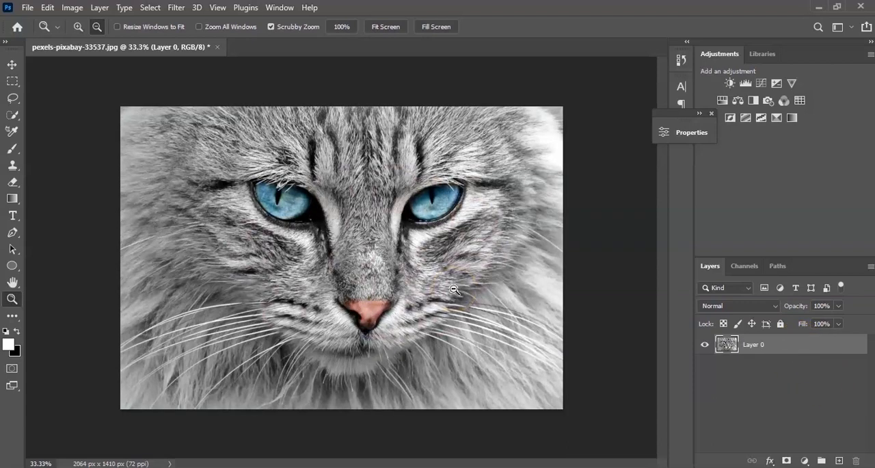
{"action": "key", "text": "ctrl+i"}
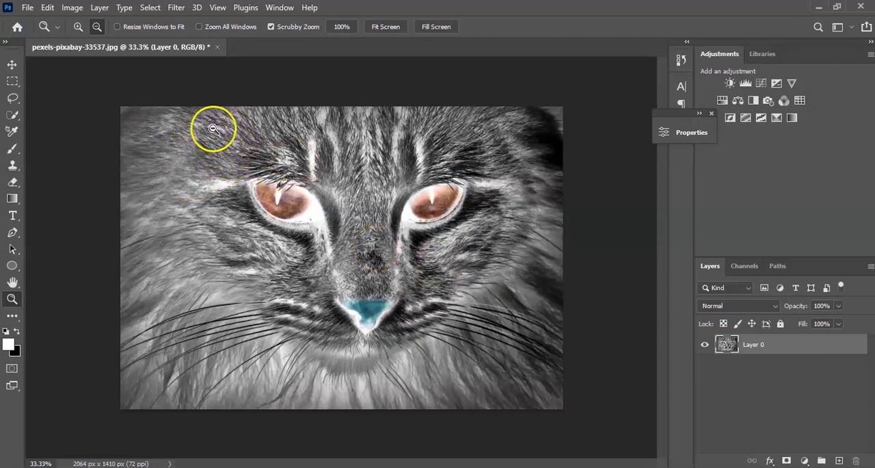
{"action": "key", "text": "ctrl+i"}
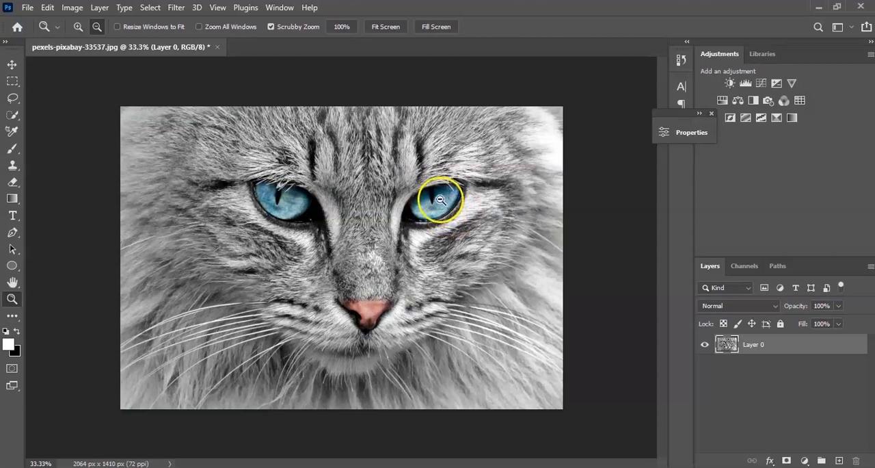
{"action": "key", "text": "ctrl+i"}
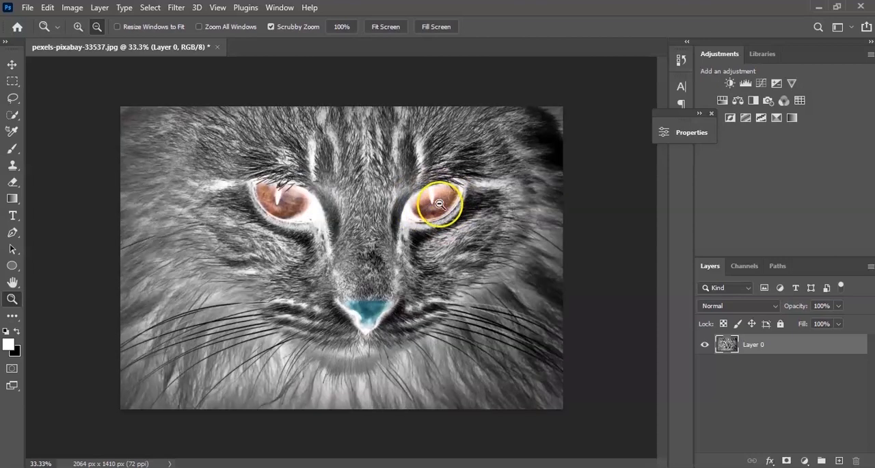
{"action": "key", "text": "ctrl+i"}
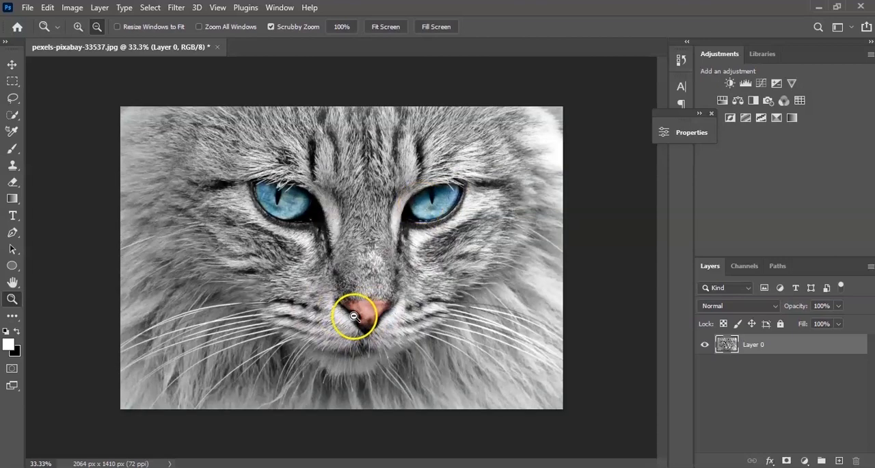
{"action": "key", "text": "ctrl+i"}
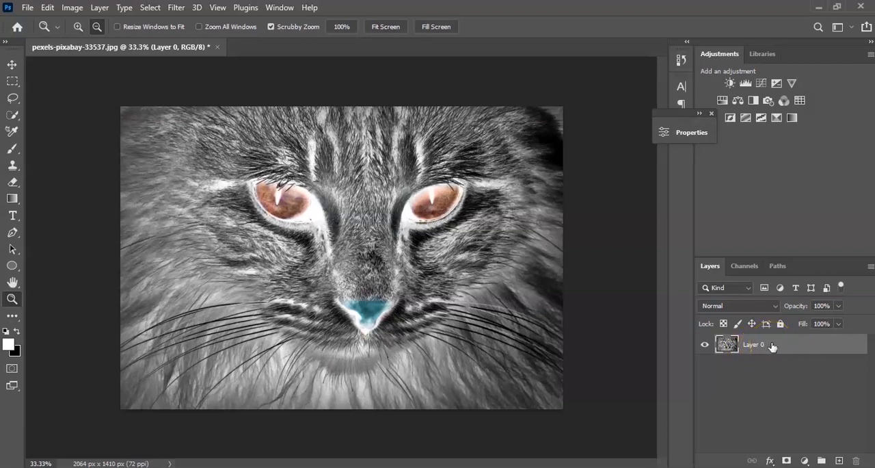
{"action": "key", "text": "ctrl+i"}
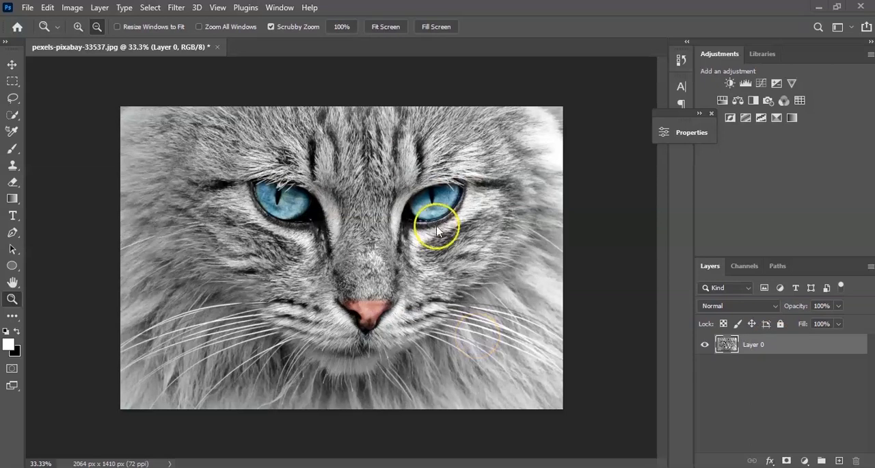
Step: Add a Curves adjustment layer named INVERT above Layer 0
{"action": "left_click", "coordinate": [100, 7]}
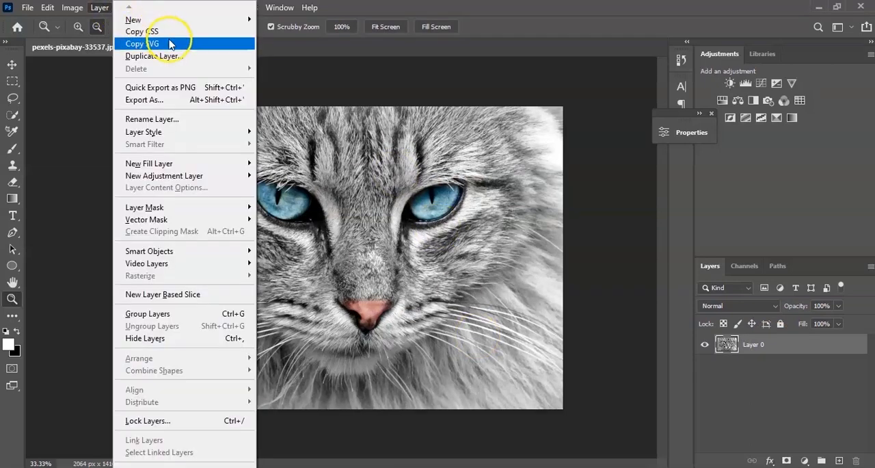
{"action": "mouse_move", "coordinate": [198, 179]}
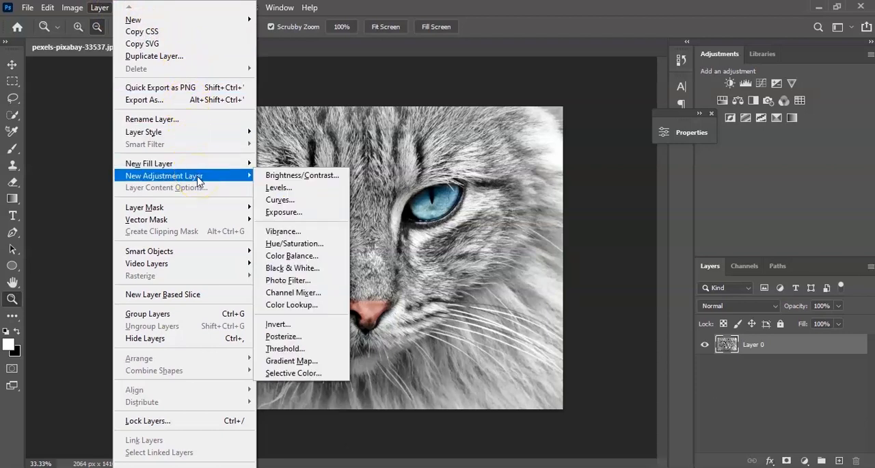
{"action": "left_click", "coordinate": [299, 203]}
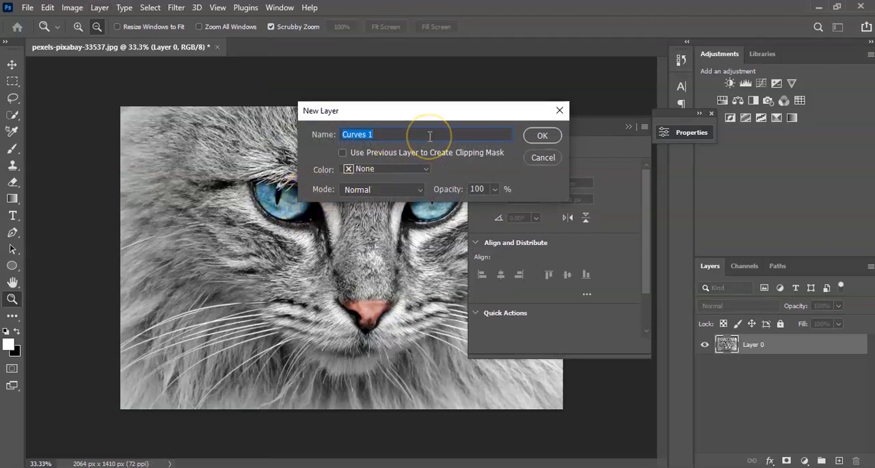
{"action": "type", "text": "INVERT"}
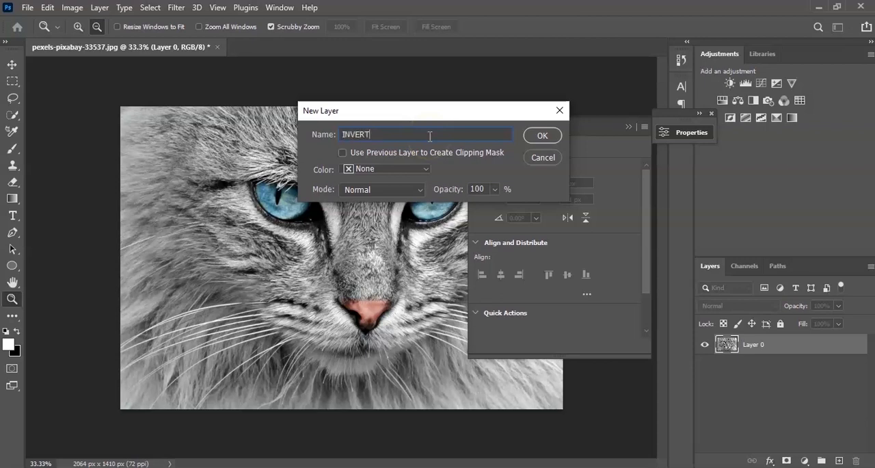
{"action": "left_click", "coordinate": [542, 137]}
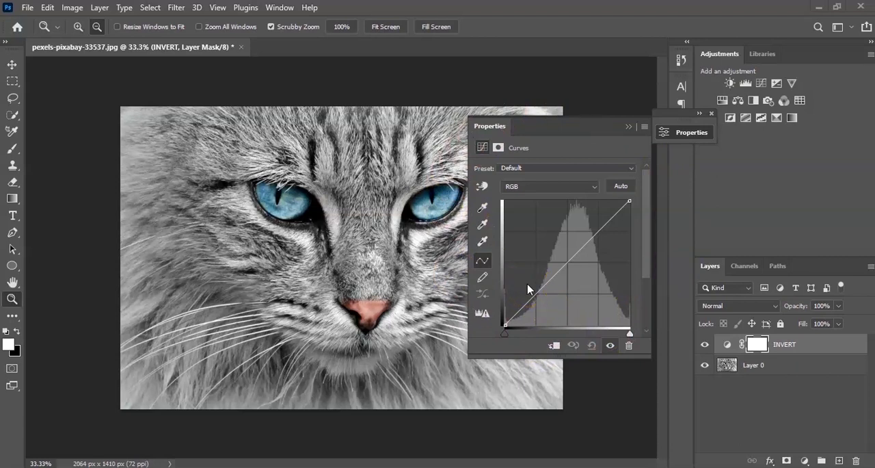
Step: Anchor the RGB curve at its midpoint and invert it by raising the black endpoint to maximum output and lowering the white endpoint to minimum
{"action": "left_click", "coordinate": [566, 263]}
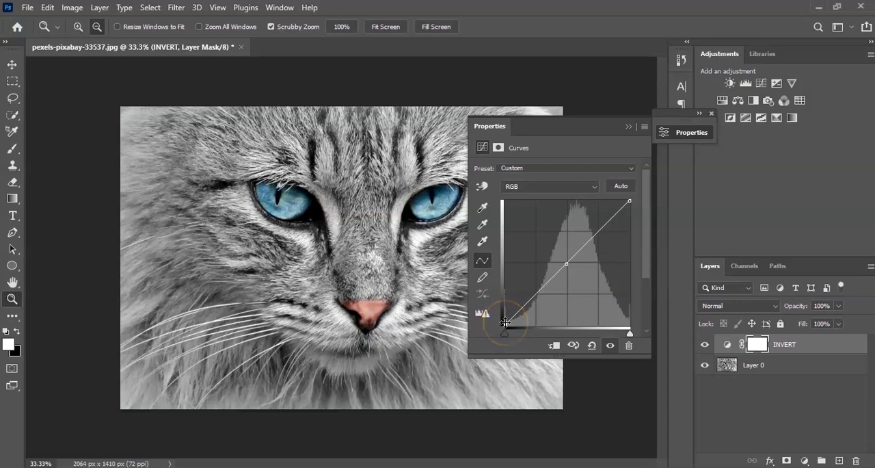
{"action": "left_click_drag", "start_coordinate": [504, 322], "coordinate": [501, 200]}
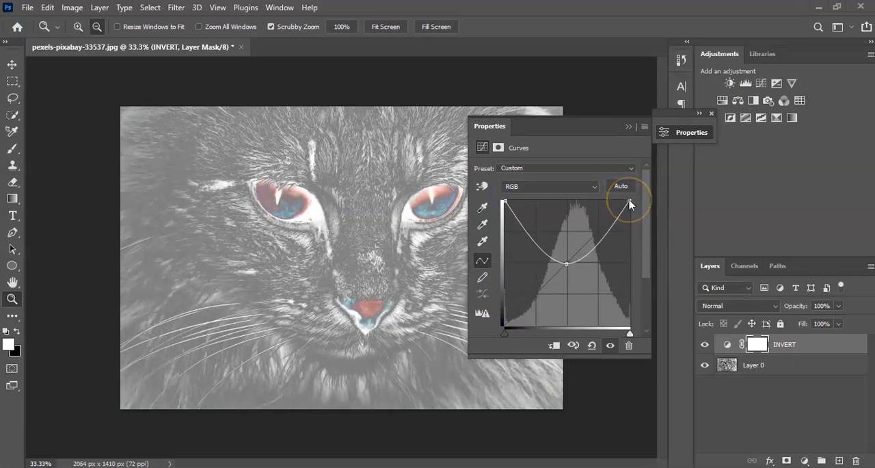
{"action": "left_click_drag", "start_coordinate": [630, 201], "coordinate": [638, 338]}
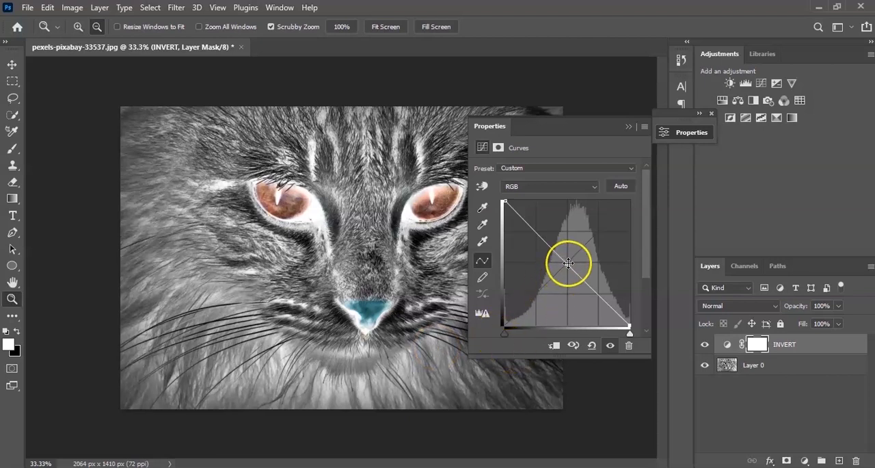
{"action": "mouse_move", "coordinate": [568, 264]}
{"action": "left_mouse_down"}
{"action": "mouse_move", "coordinate": [574, 260]}
{"action": "mouse_move", "coordinate": [565, 263]}
{"action": "left_mouse_up"}
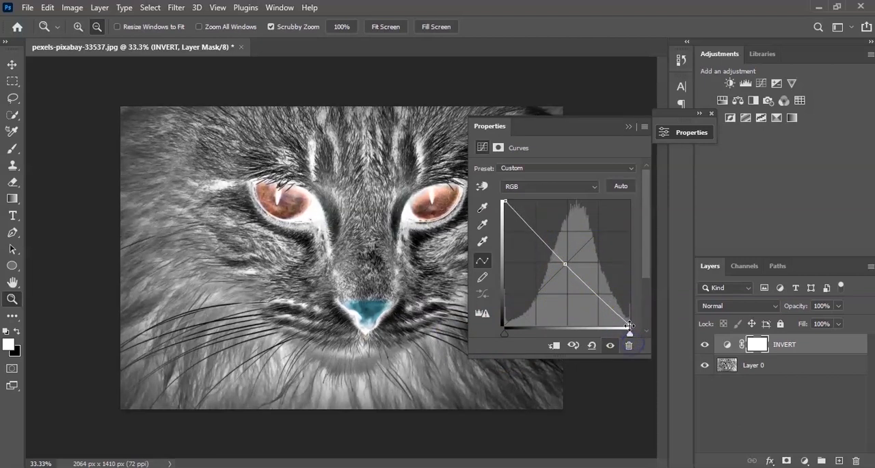
Step: Restore the RGB curve's rising diagonal by returning the white endpoint to maximum output and the black endpoint to minimum
{"action": "left_click_drag", "start_coordinate": [629, 324], "coordinate": [642, 179]}
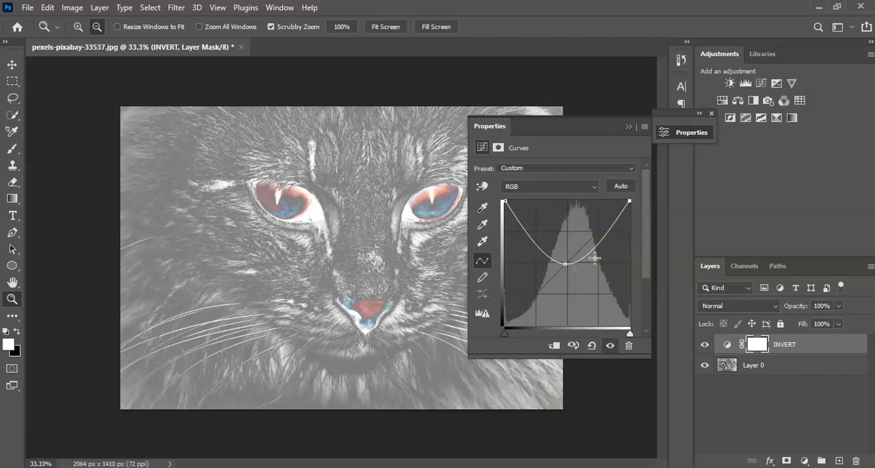
{"action": "left_click", "coordinate": [565, 263]}
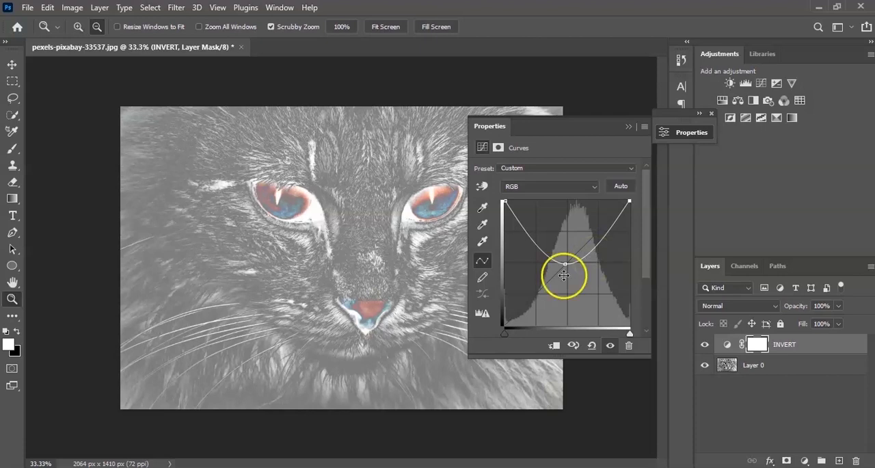
{"action": "left_click_drag", "start_coordinate": [504, 201], "coordinate": [497, 322]}
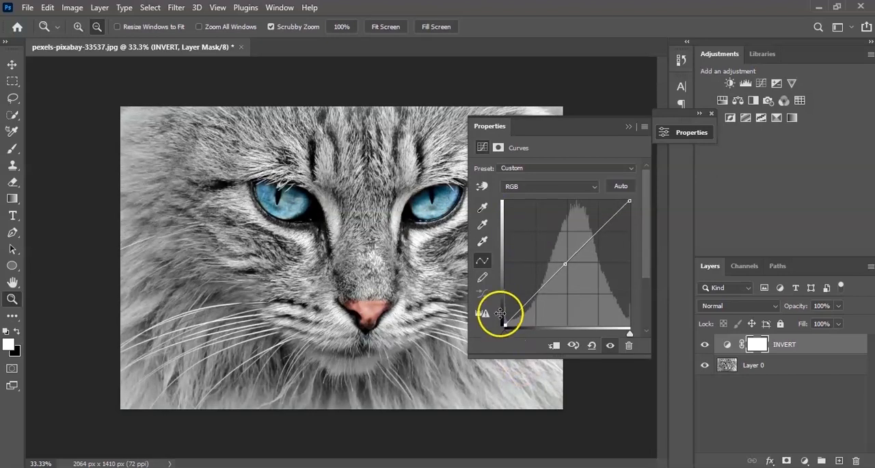
Step: Reshape the INVERT layer's RGB curve: lower the white endpoint to minimum output, shift the black point toward the midtones, and add a raised highlight point
{"action": "left_click_drag", "start_coordinate": [627, 201], "coordinate": [643, 333]}
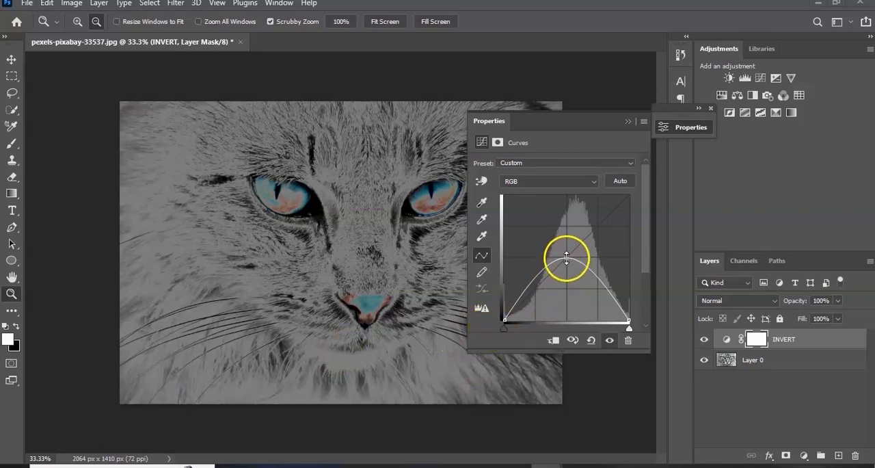
{"action": "left_click", "coordinate": [505, 320]}
{"action": "left_click_drag", "start_coordinate": [505, 320], "coordinate": [557, 321]}
{"action": "left_click_drag", "start_coordinate": [591, 210], "coordinate": [621, 245]}
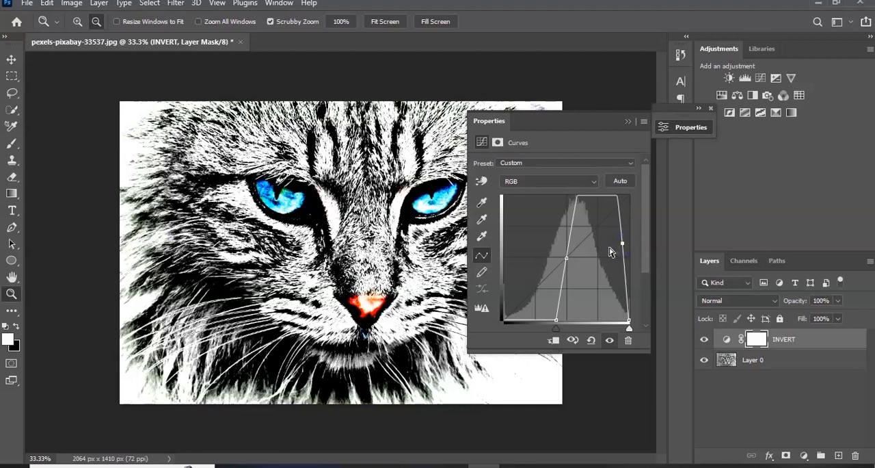